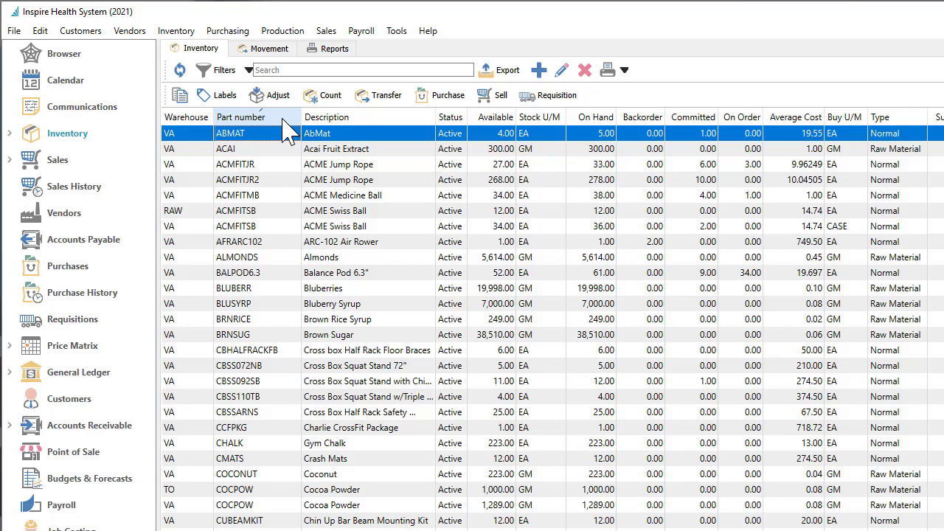
# Open the list of existing inventory adjustments and close it again.
pyautogui.click(199, 38)
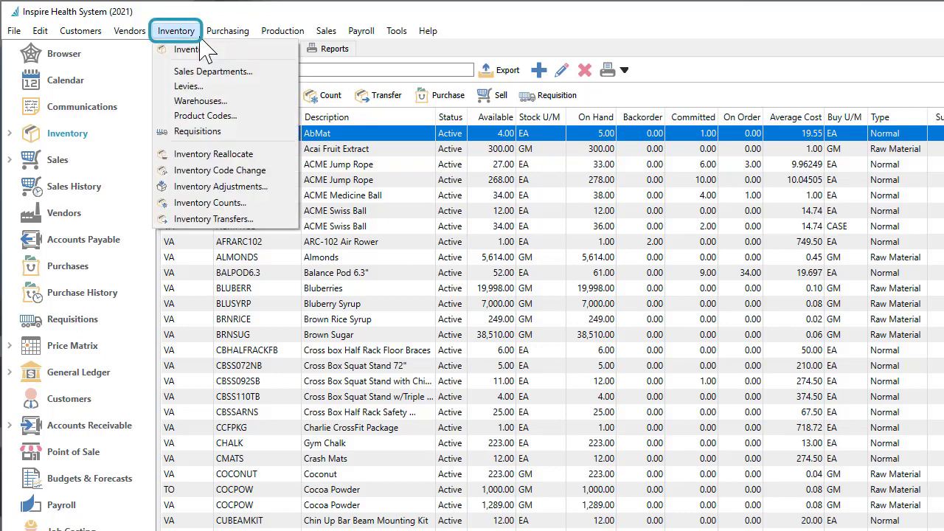
pyautogui.click(269, 190)
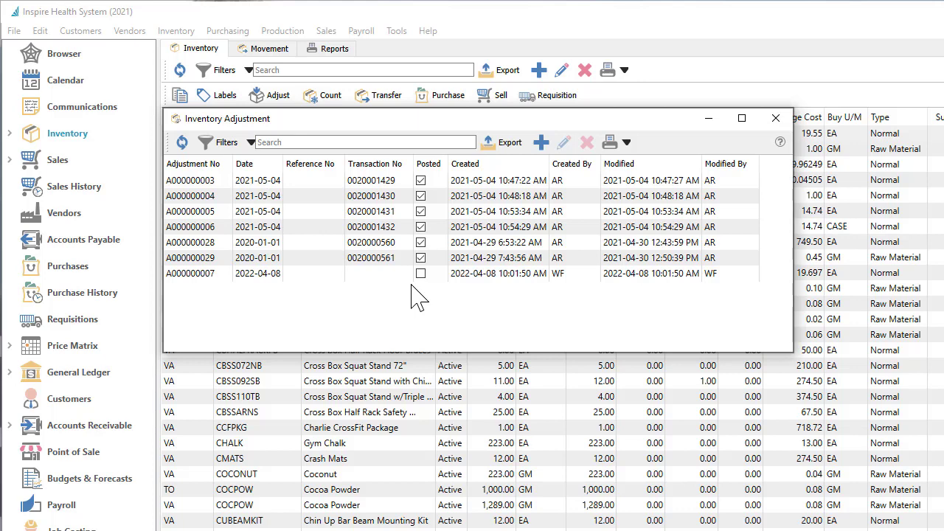
pyautogui.press('Escape')
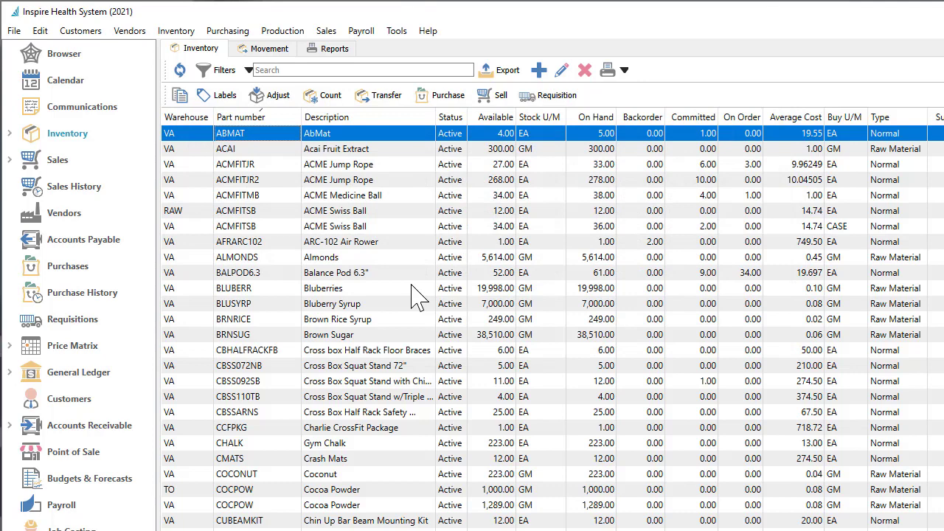
# Search inventory for bar and open an adjustment for the VA PP Bar Chocolate Salted Caramel and Double Chocolate Vanilla packs.
pyautogui.click(316, 70)
pyautogui.write('bar')
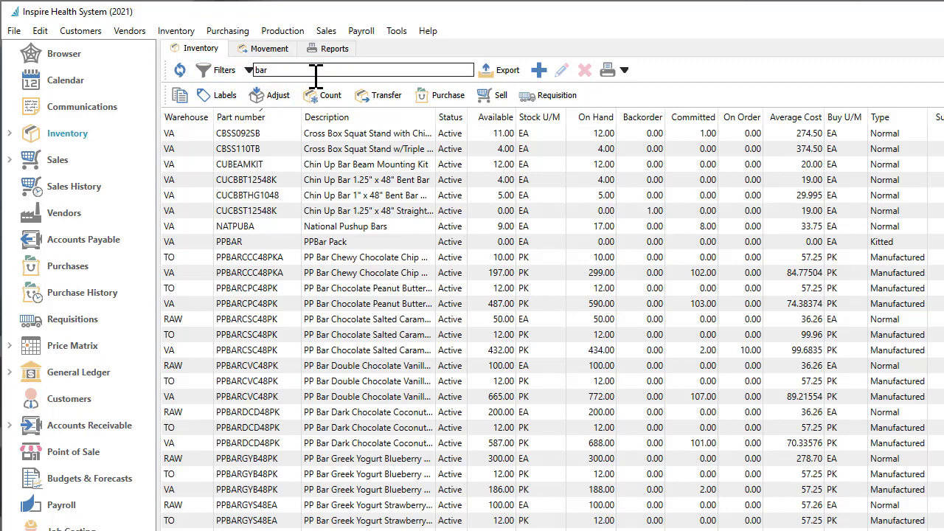
pyautogui.click(325, 350)
pyautogui.keyDown('ctrl'); pyautogui.click(341, 397); pyautogui.keyUp('ctrl')
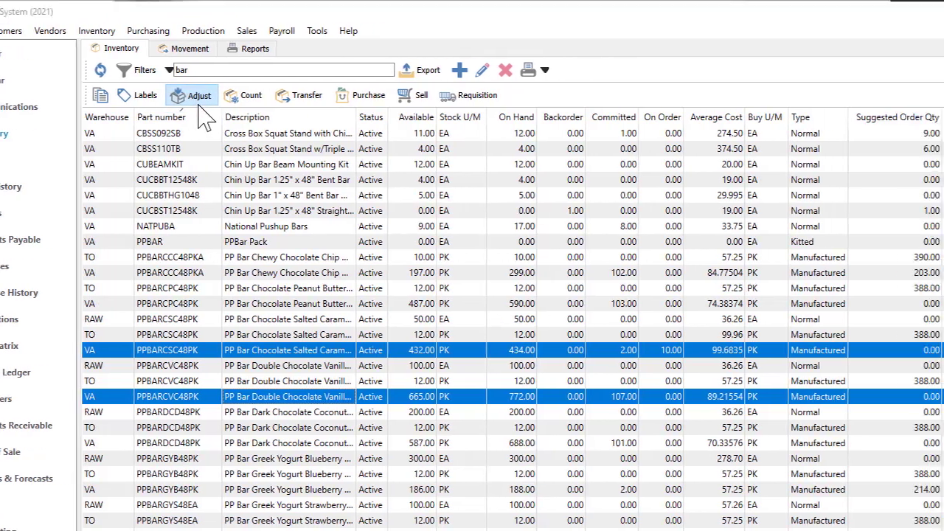
pyautogui.click(278, 99)
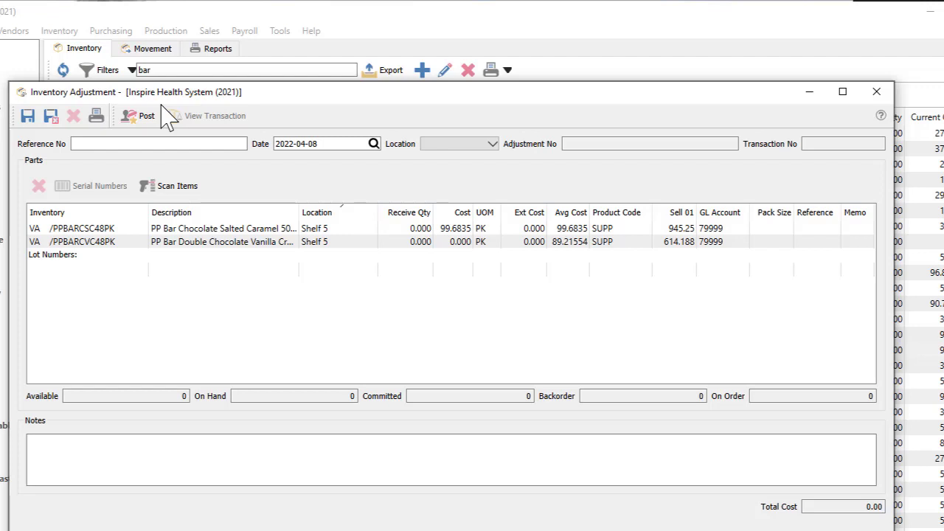
# Set the receive quantity of the Chocolate Salted Caramel pack to 1.
pyautogui.click(384, 232)
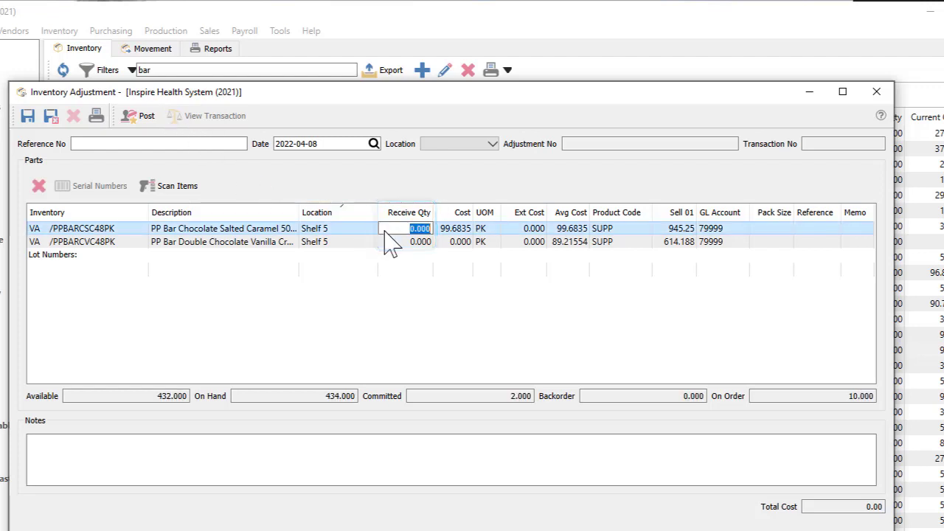
pyautogui.write('1')
pyautogui.press('Down')
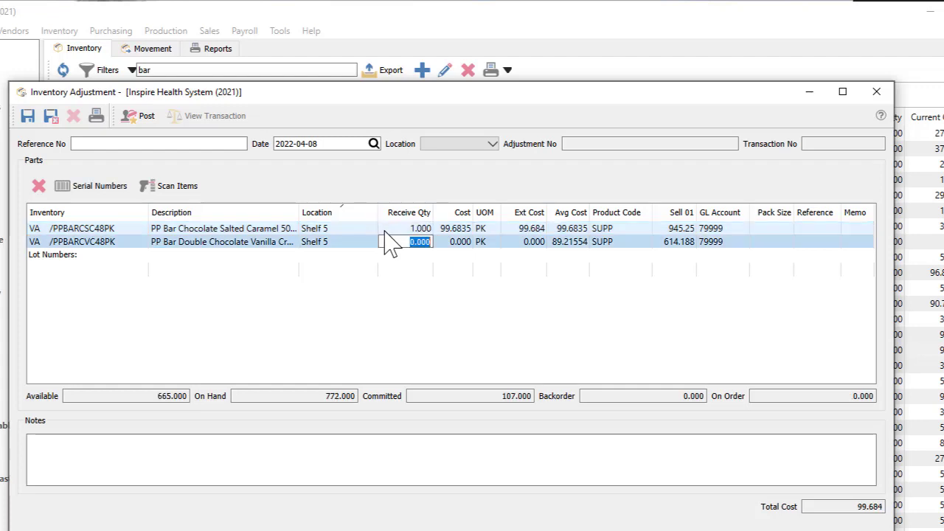
# Set the Double Chocolate Vanilla pack's receive quantity to -2 and assign it to lot 6398373.
pyautogui.write('-2')
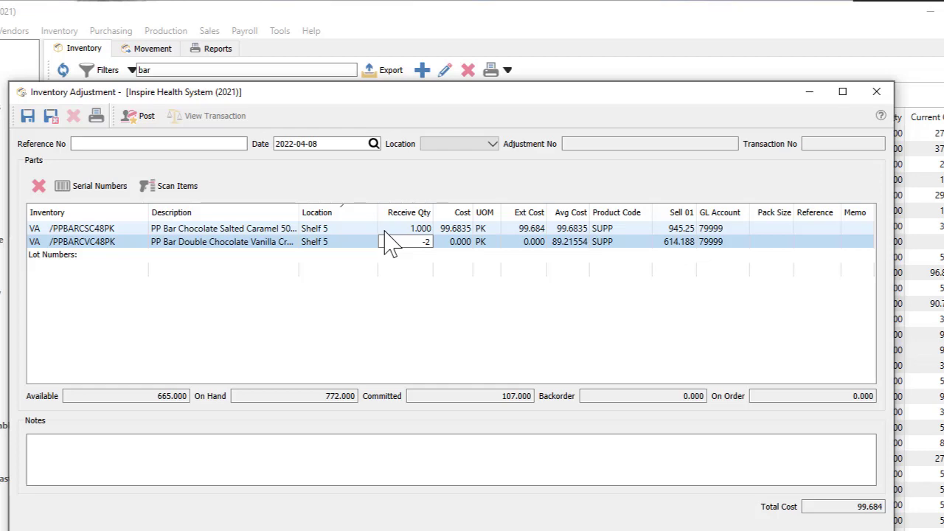
pyautogui.press('Return')
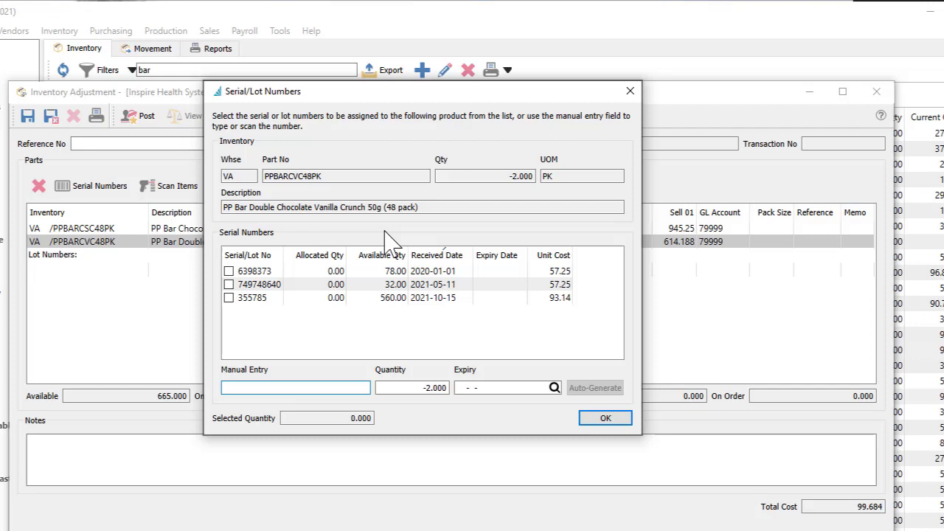
pyautogui.click(228, 271)
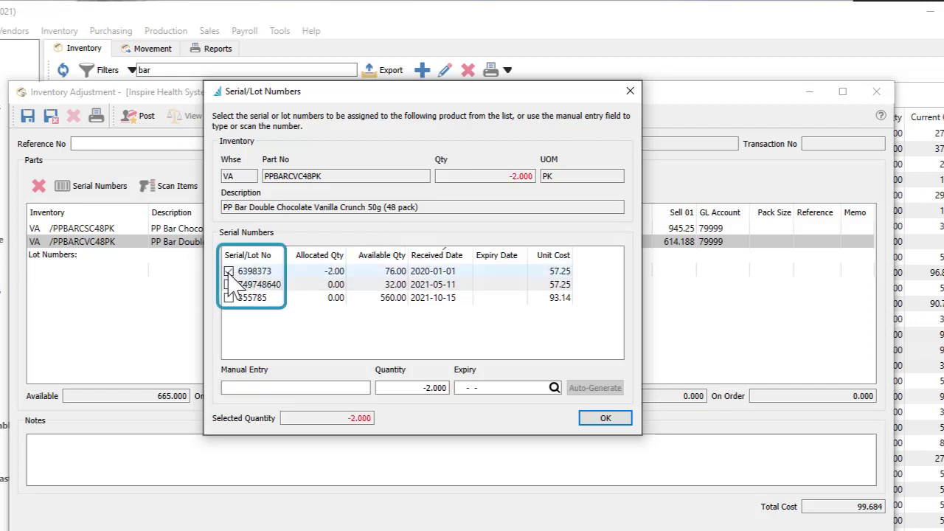
pyautogui.click(606, 419)
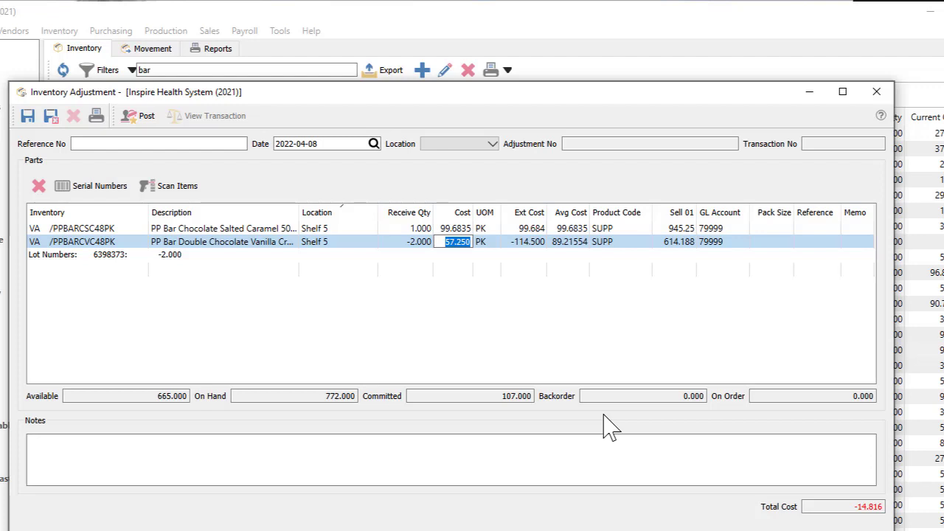
# Post the inventory adjustment.
pyautogui.click(111, 271)
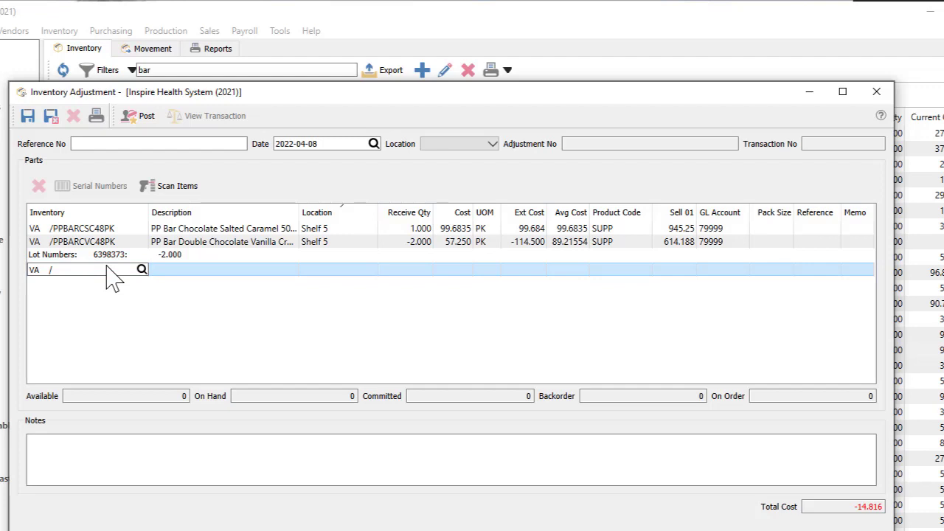
pyautogui.click(159, 190)
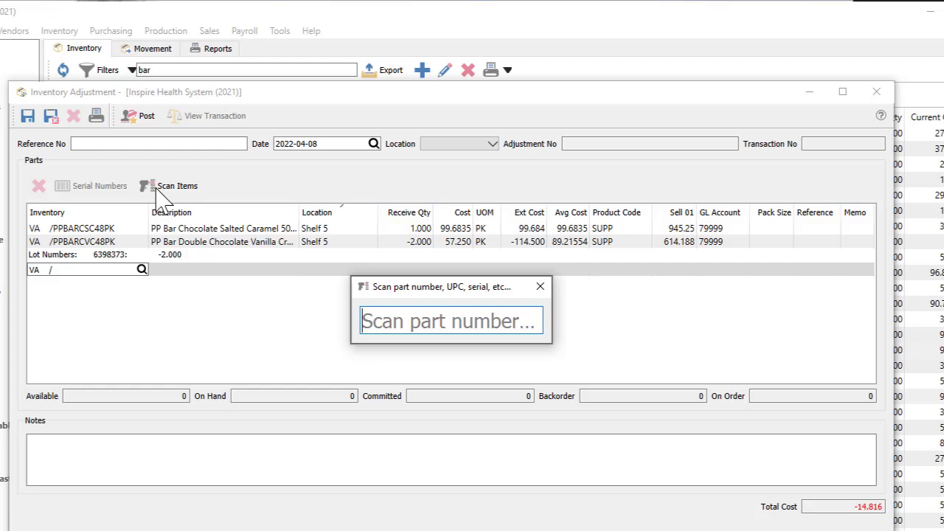
pyautogui.press('Escape')
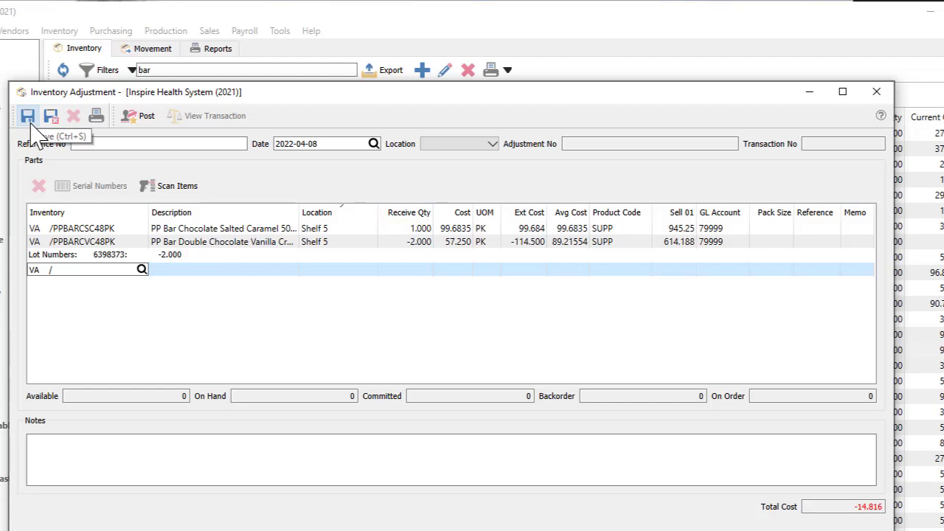
pyautogui.click(135, 124)
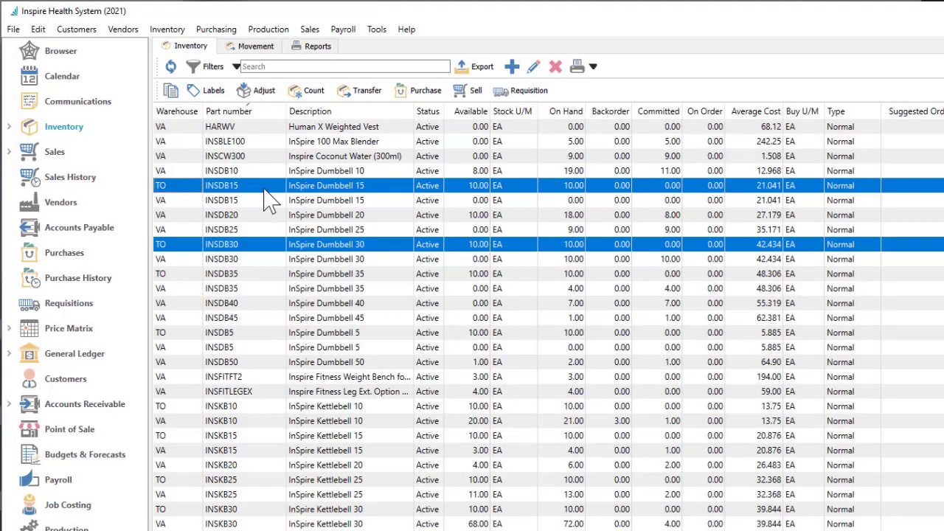
# Transfer 5 each of InSpire Dumbbell 15 and 30 from warehouse TO to VA and receive the transfer.
pyautogui.click(360, 94)
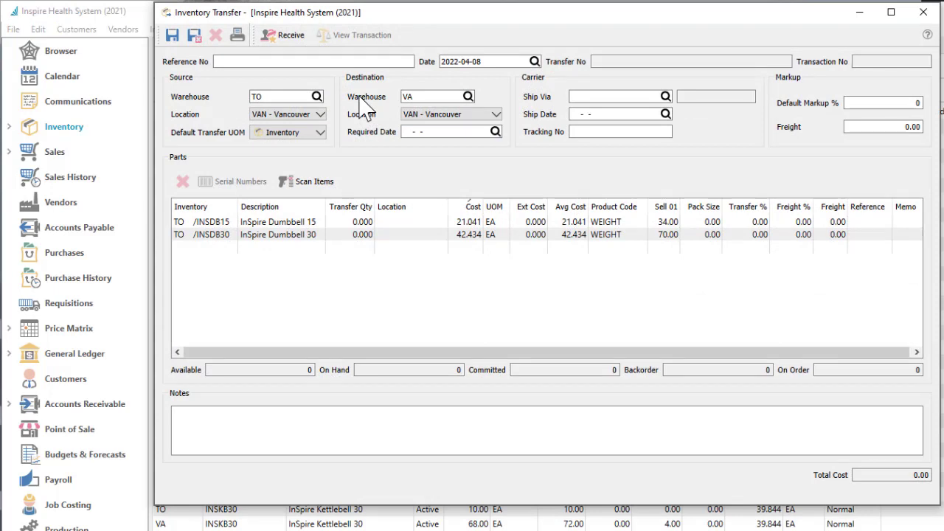
pyautogui.click(335, 223)
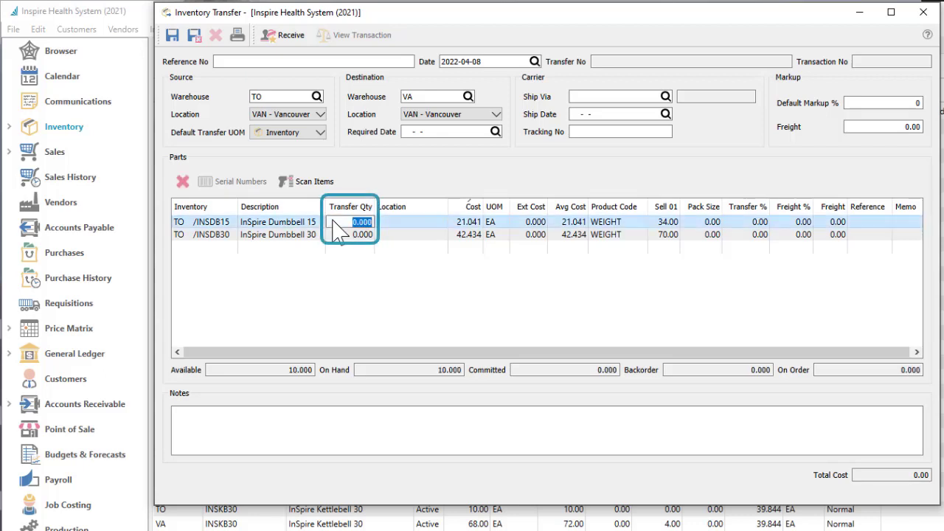
pyautogui.write('5')
pyautogui.press('Return')
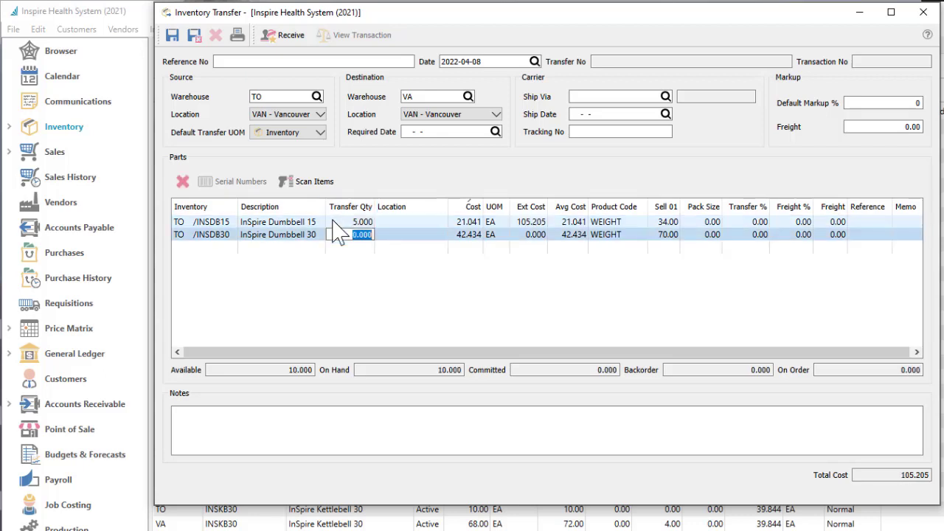
pyautogui.write('5')
pyautogui.press('Return')
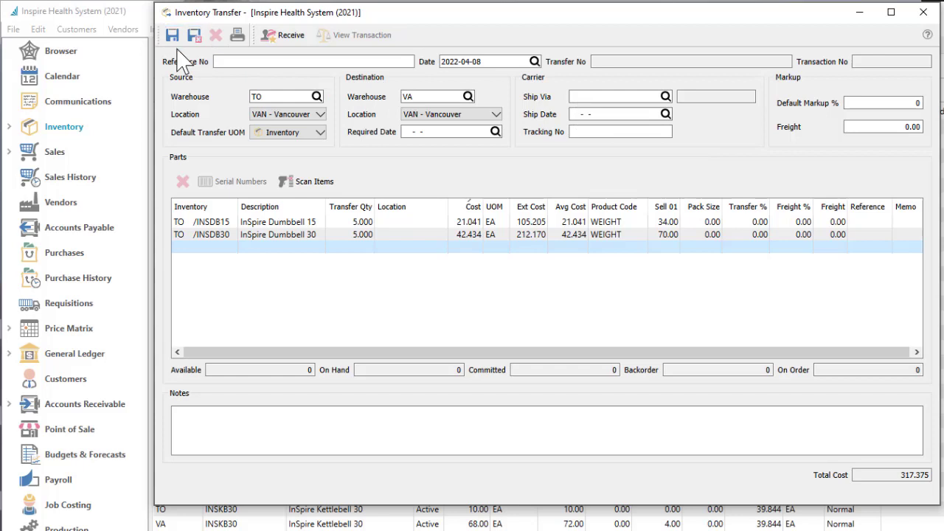
pyautogui.click(267, 42)
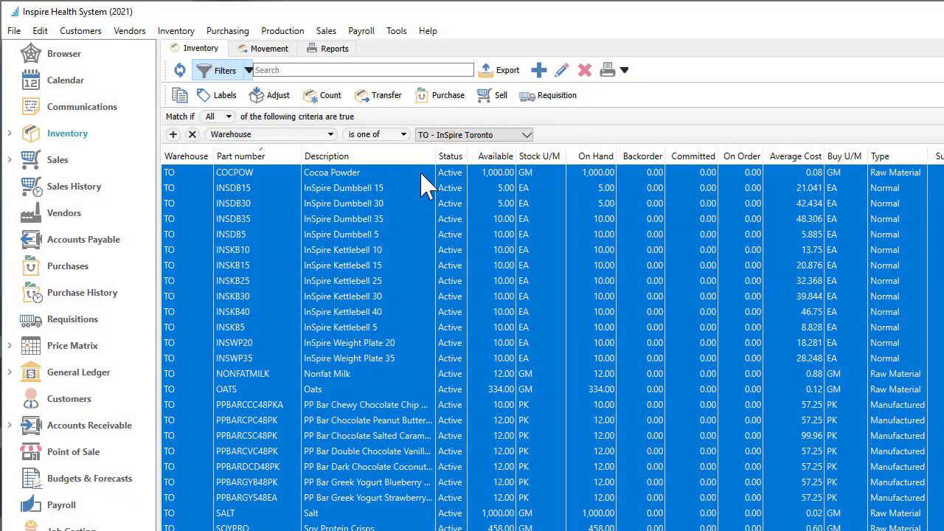
# Start an inventory count for the selected TO items and fill counted quantities with the expected quantities.
pyautogui.click(330, 99)
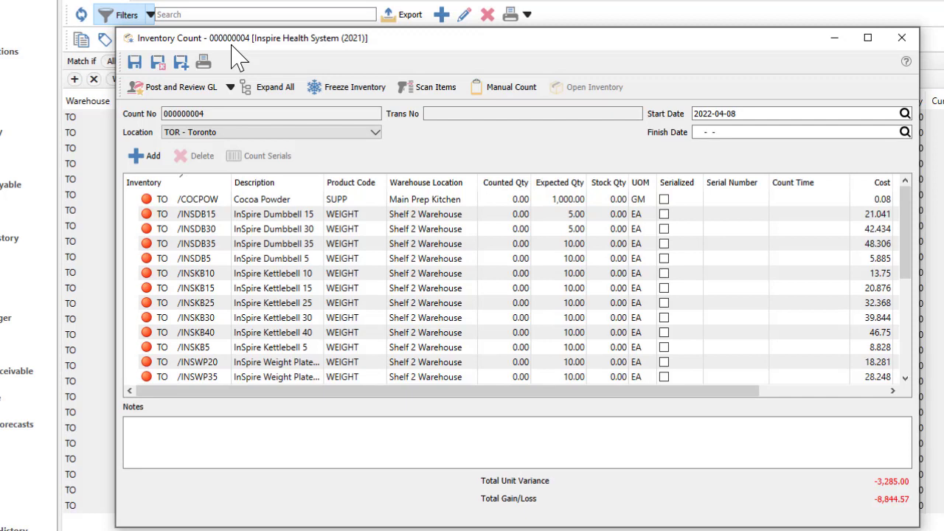
pyautogui.click(487, 92)
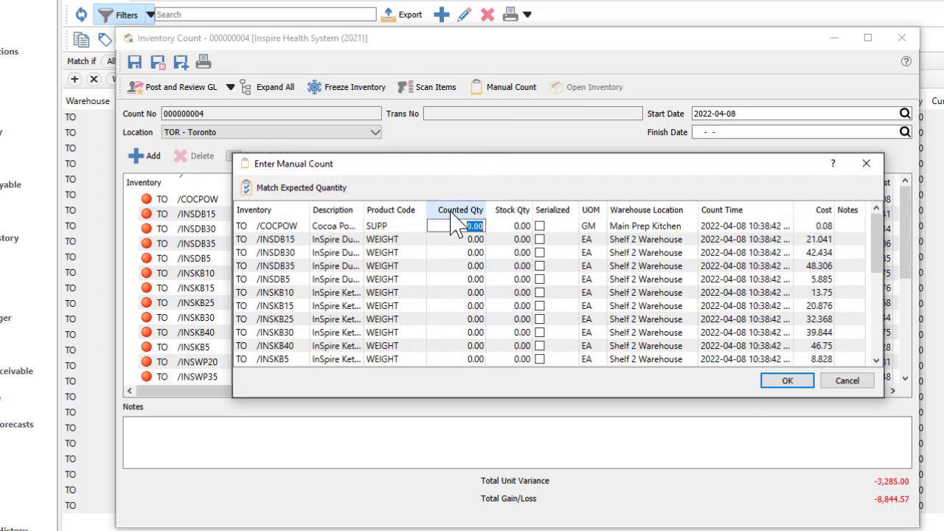
pyautogui.click(352, 190)
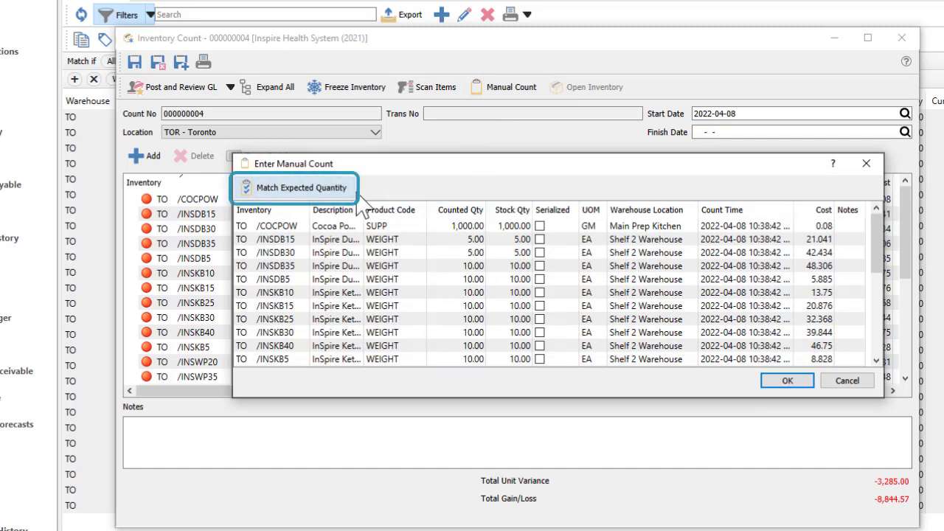
# Set Cocoa Powder's counted quantity to 995 and apply the manual count.
pyautogui.click(442, 228)
pyautogui.click(443, 227)
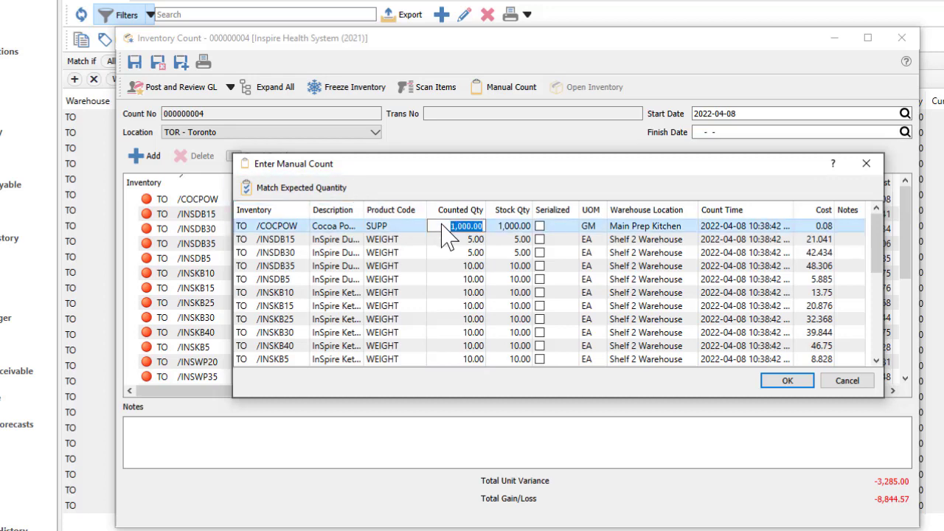
pyautogui.write('995')
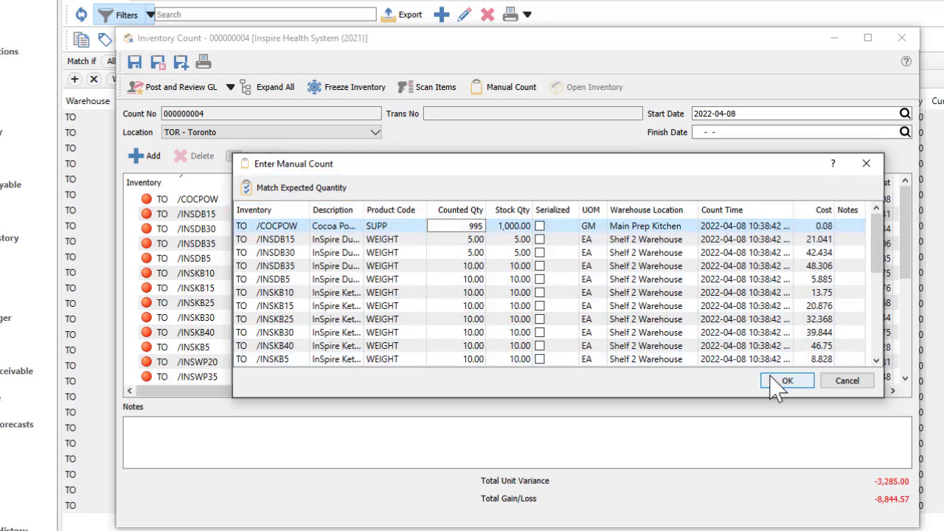
pyautogui.click(781, 381)
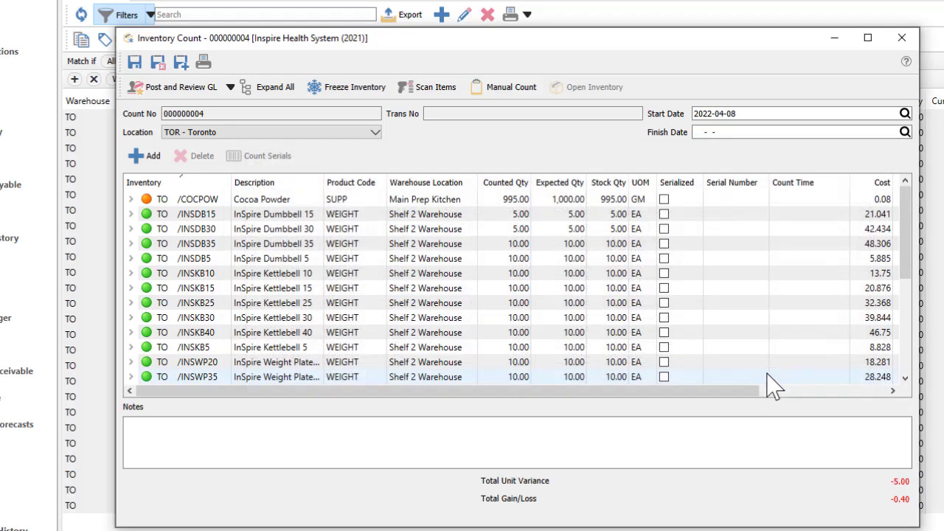
# Expand all count lines to review the individual count entries.
pyautogui.click(442, 94)
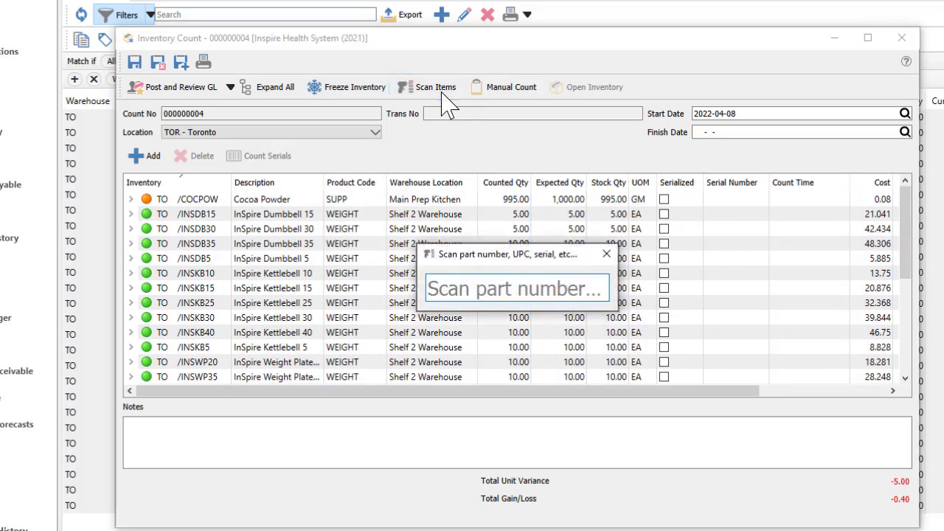
pyautogui.press('Escape')
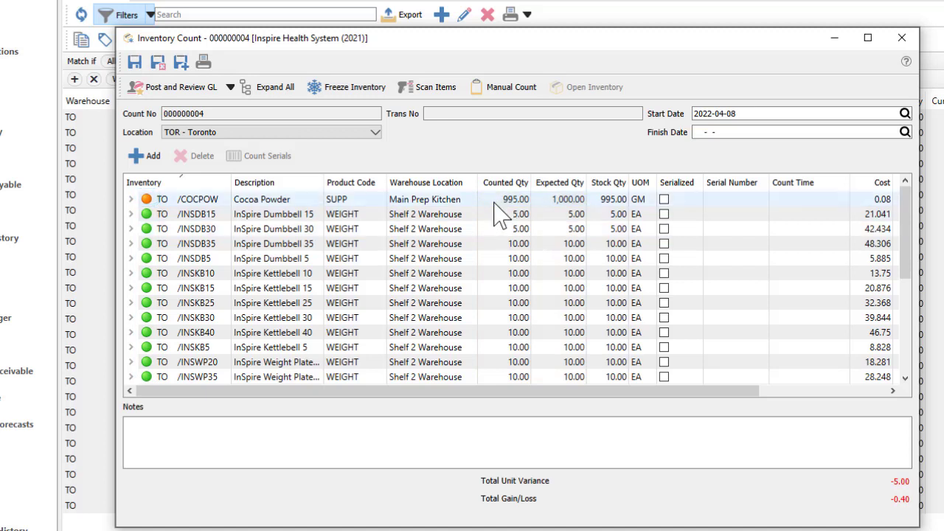
pyautogui.click(275, 93)
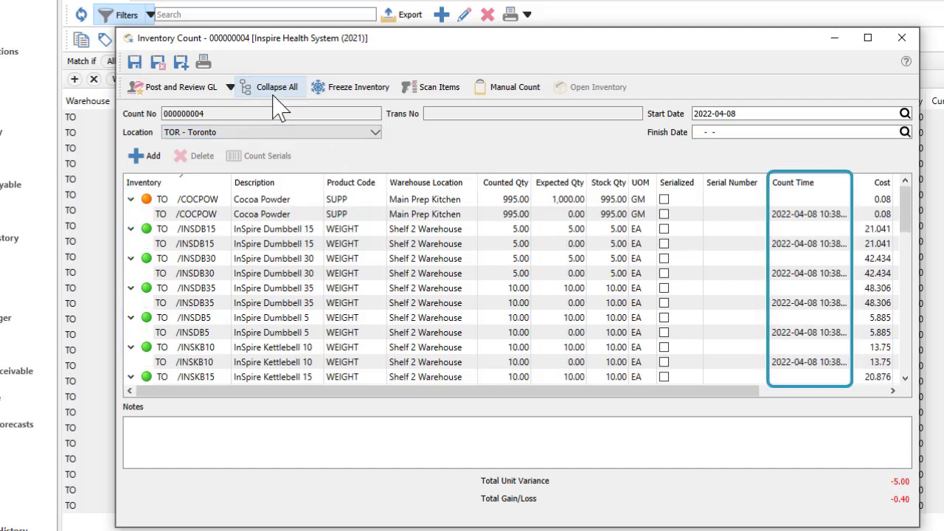
# Post the inventory count with transaction date 2022-04-08 and review its GL entry.
pyautogui.click(169, 88)
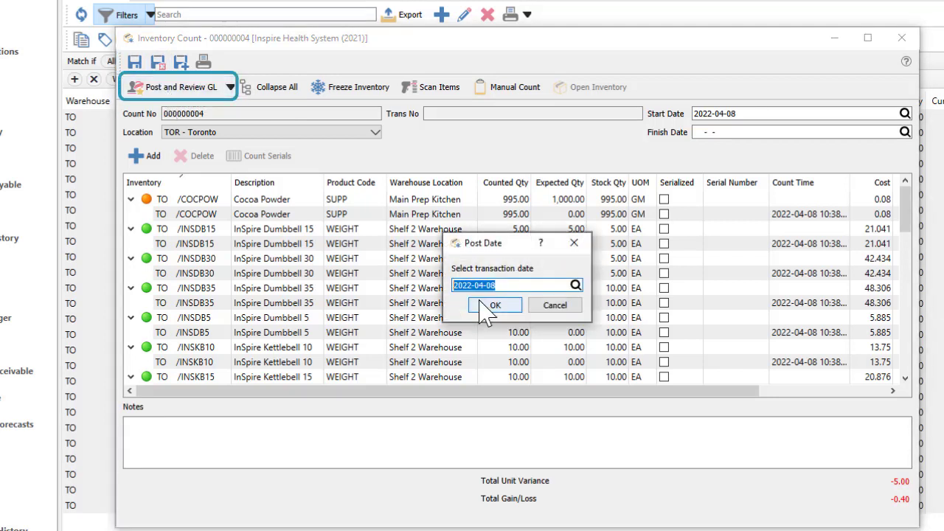
pyautogui.click(483, 303)
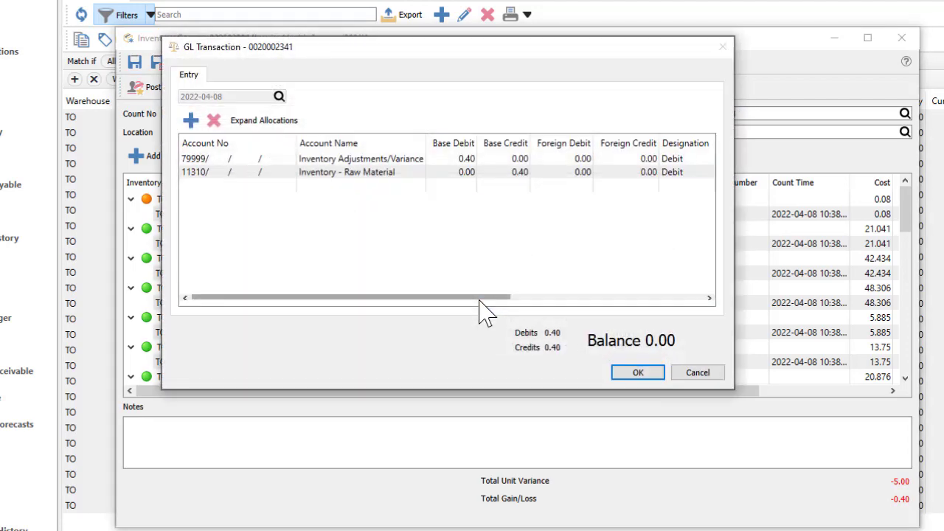